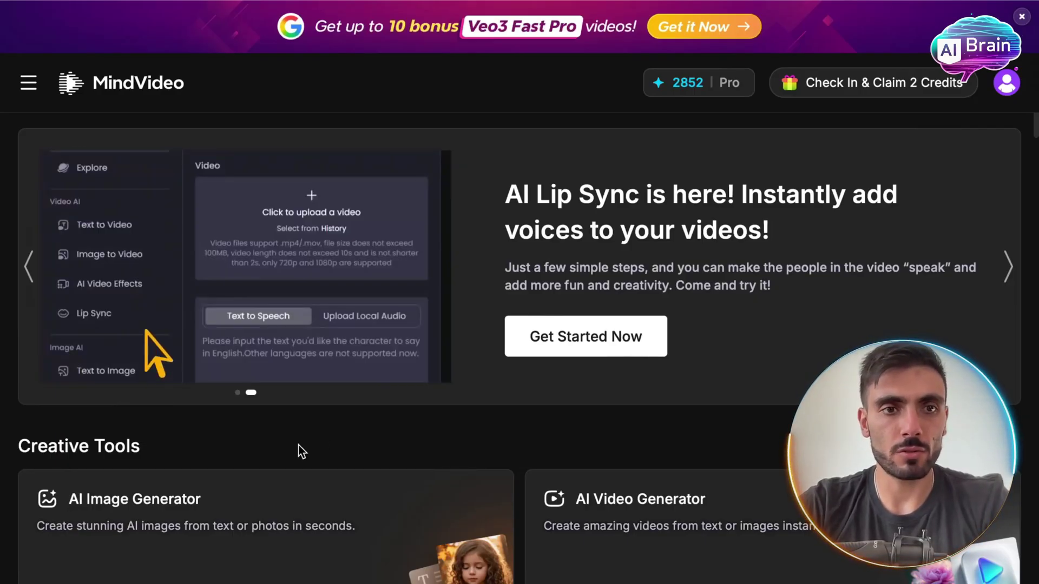
Browse the sidebar's video and image tools, then open Text to Image under Image AI
{"action": "left_click", "coordinate": [29, 82]}
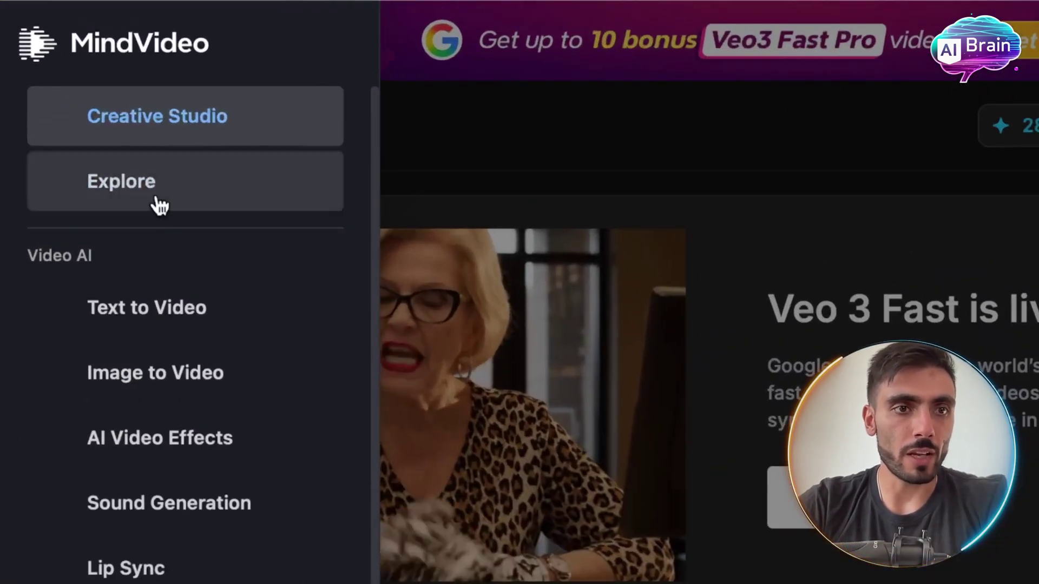
{"action": "left_click", "coordinate": [150, 210]}
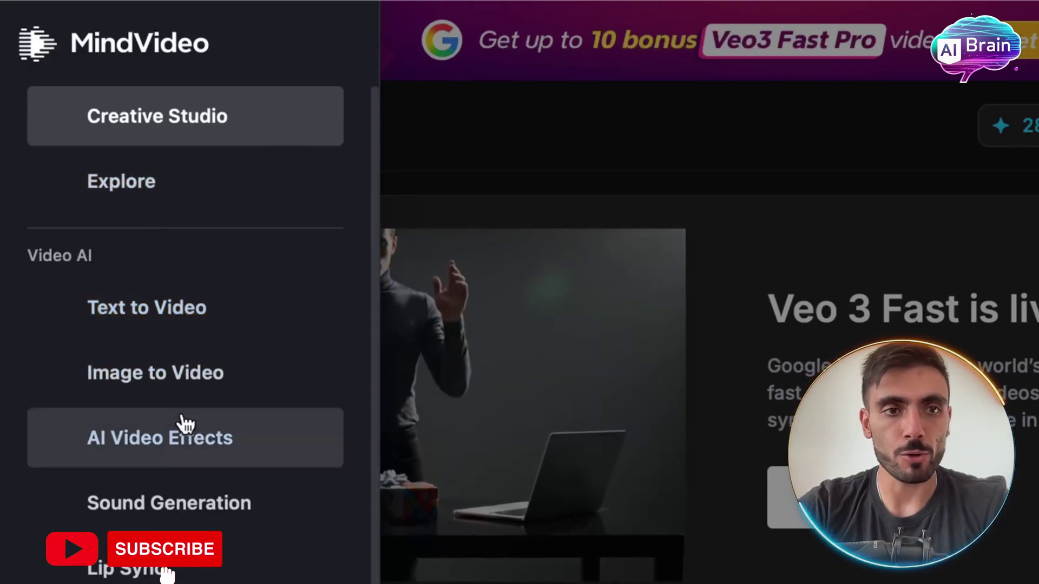
{"action": "left_click", "coordinate": [164, 317]}
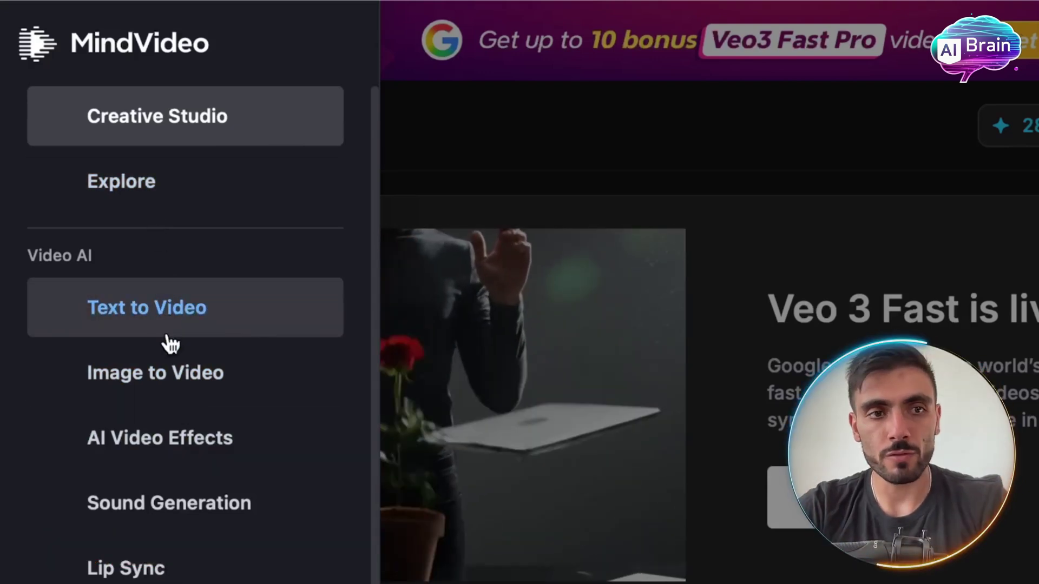
{"action": "left_click", "coordinate": [237, 433]}
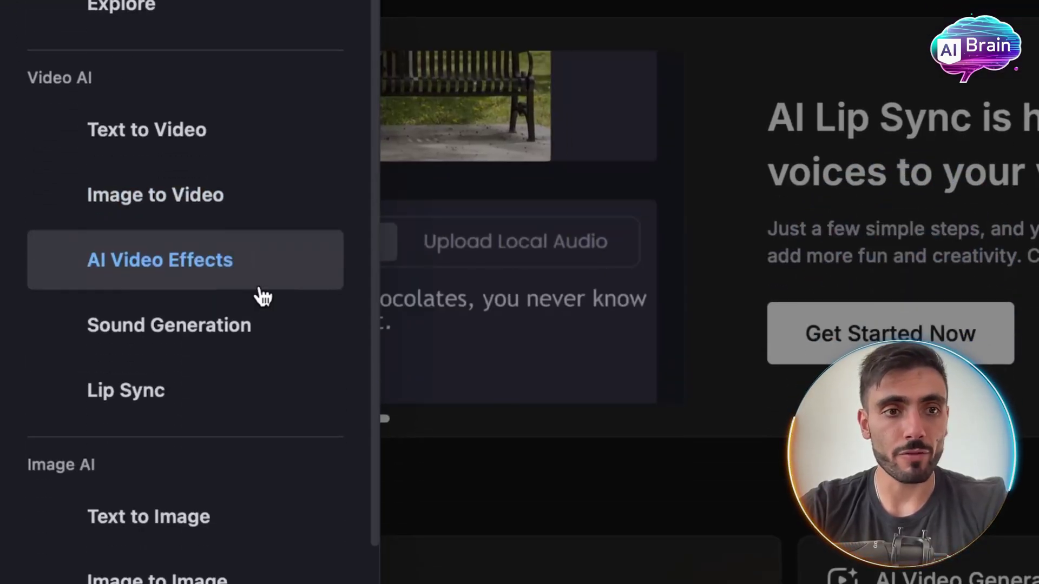
{"action": "scroll", "coordinate": [271, 332], "scroll_direction": "down", "scroll_amount": 2}
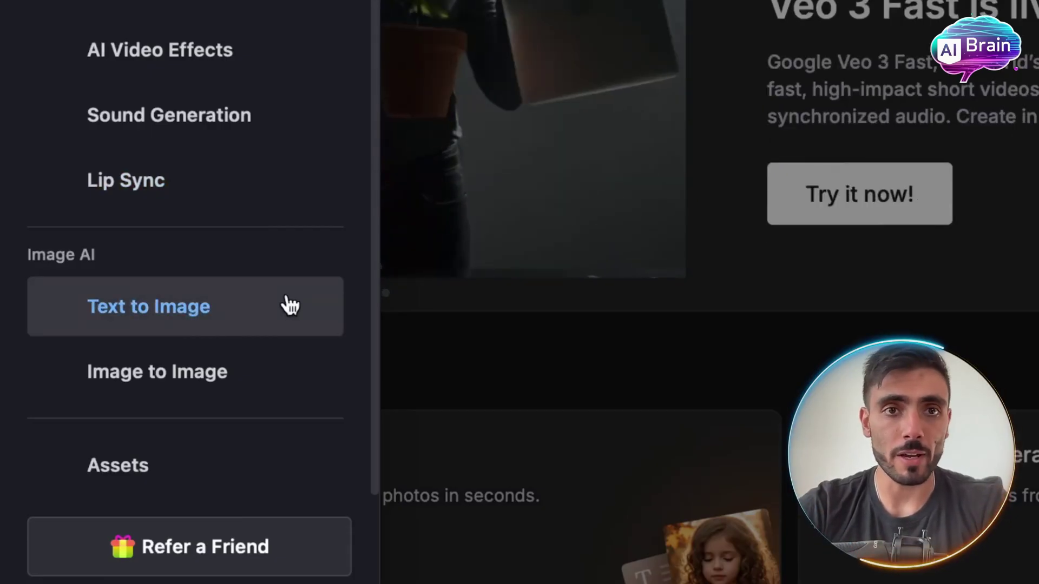
{"action": "left_click", "coordinate": [345, 306]}
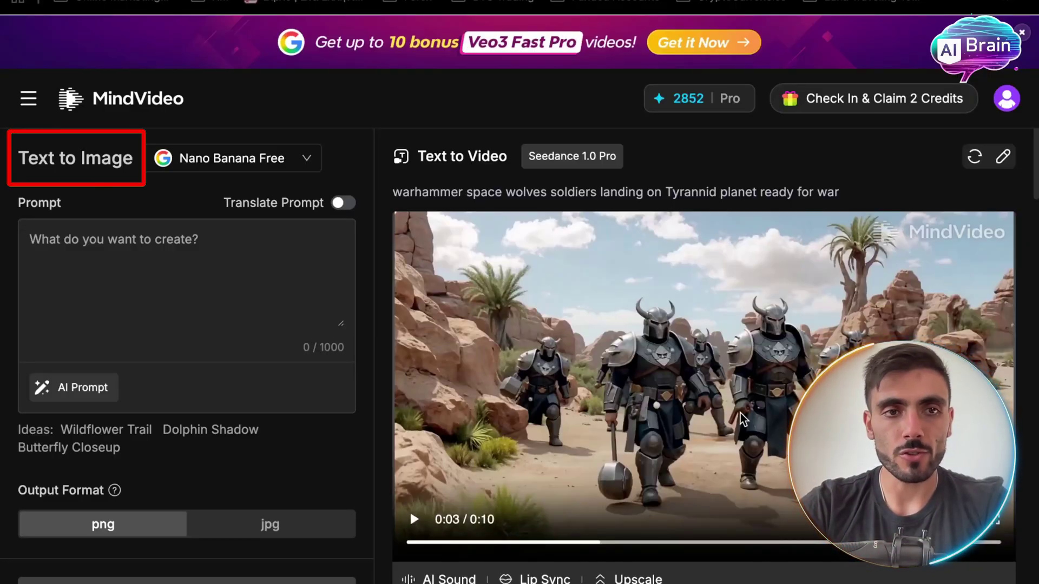
Generate an image from the prompt 'soldiers in war', keeping the Nano Banana Free model
{"action": "left_click", "coordinate": [209, 279]}
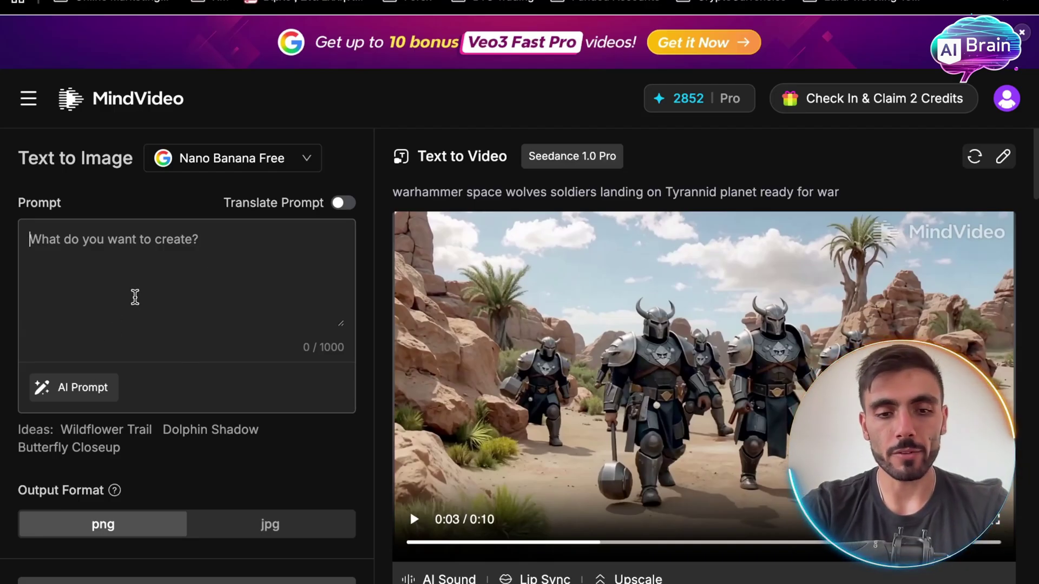
{"action": "type", "text": "soldiers in was"}
{"action": "key", "text": "BackSpace"}
{"action": "type", "text": "r"}
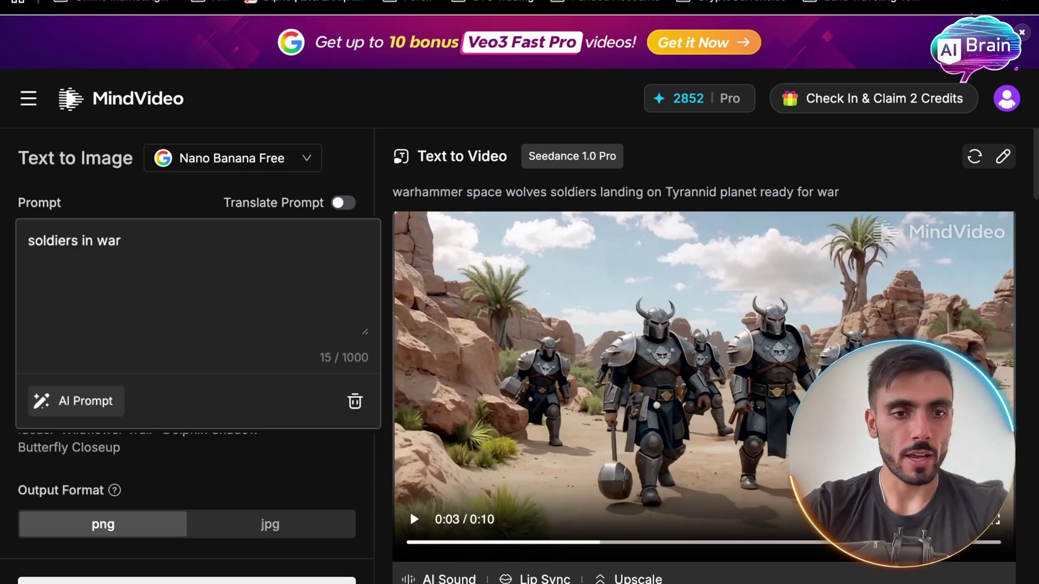
{"action": "left_click", "coordinate": [187, 581]}
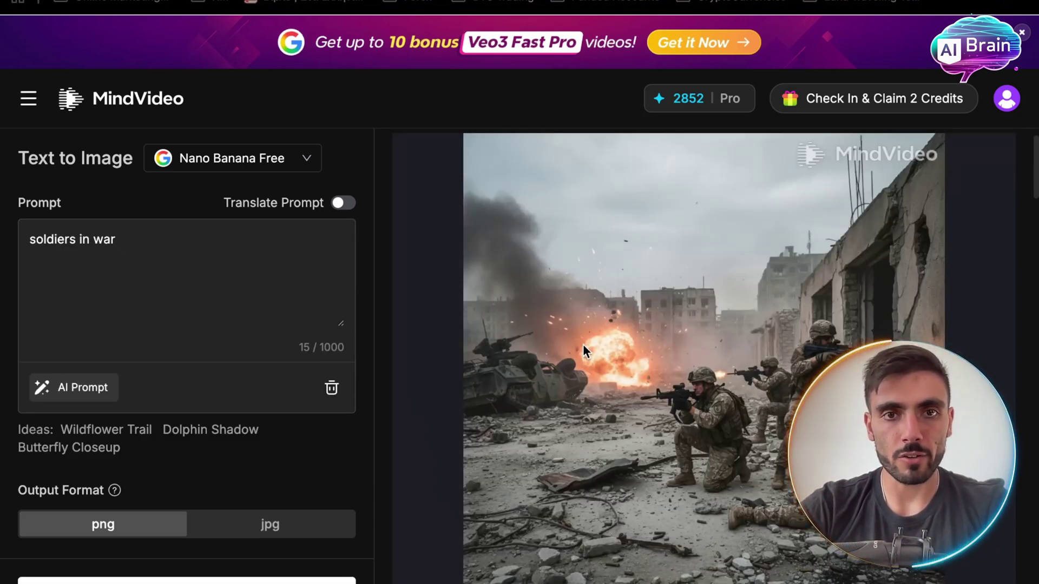
{"action": "mouse_move", "coordinate": [700, 344]}
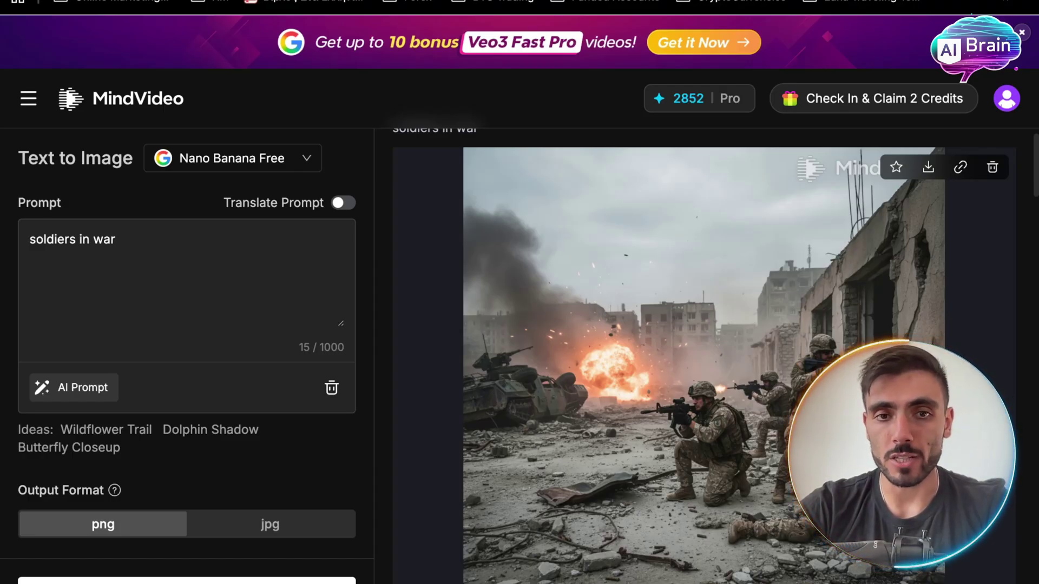
{"action": "left_click", "coordinate": [281, 158]}
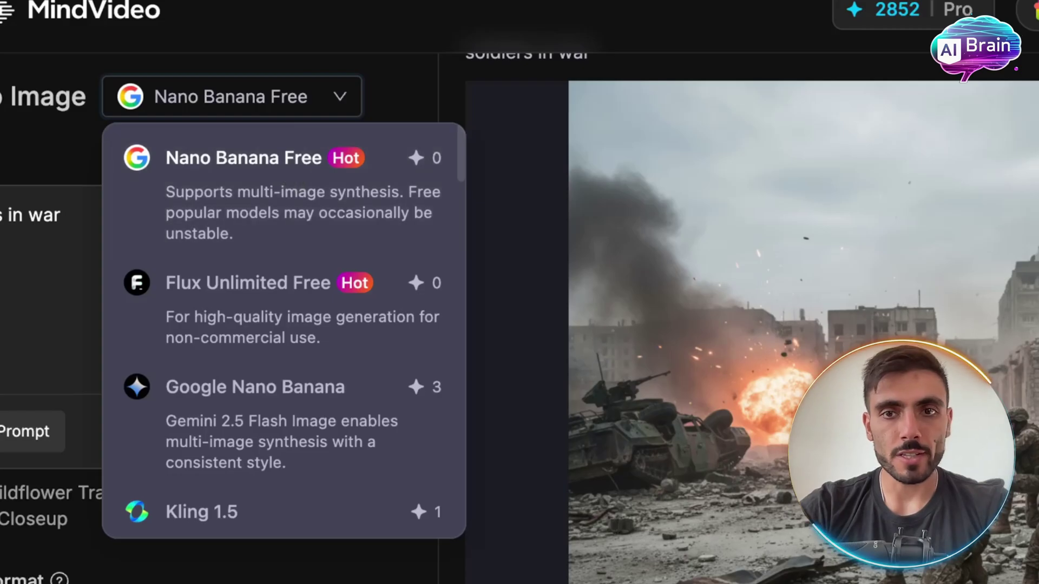
{"action": "key", "text": "Escape"}
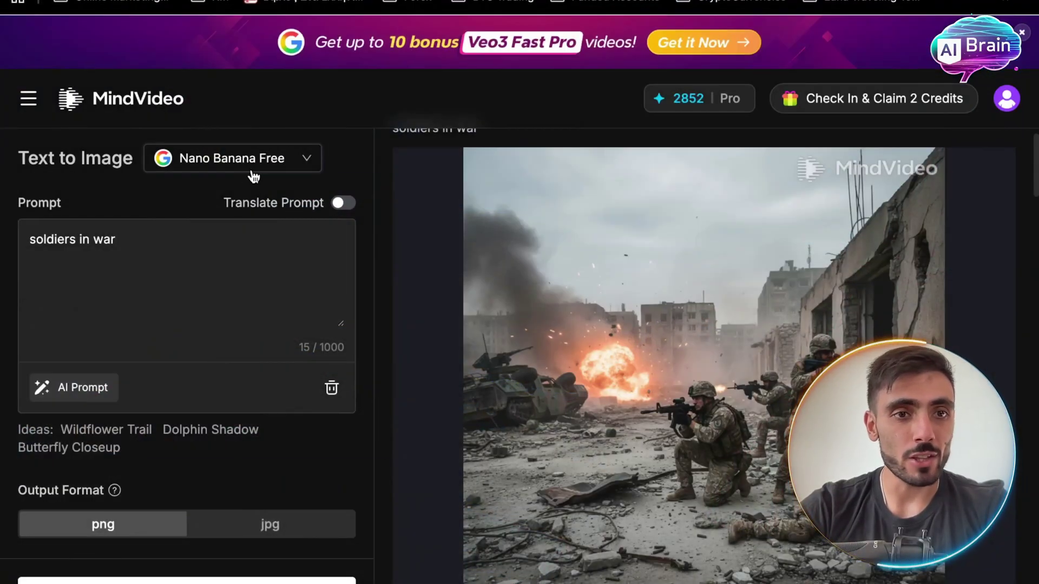
Open the image model list again, then return to the MindVideo homepage
{"action": "left_click", "coordinate": [254, 174]}
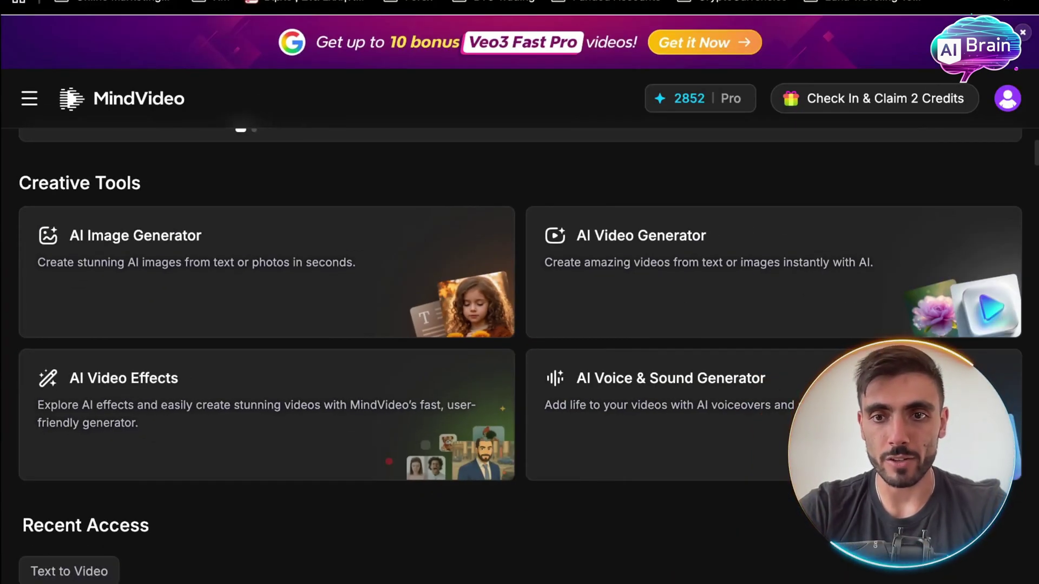
Scroll the homepage down to Popular Templates and the Recommended gallery
{"action": "scroll", "coordinate": [519, 351], "scroll_direction": "down", "scroll_amount": 7}
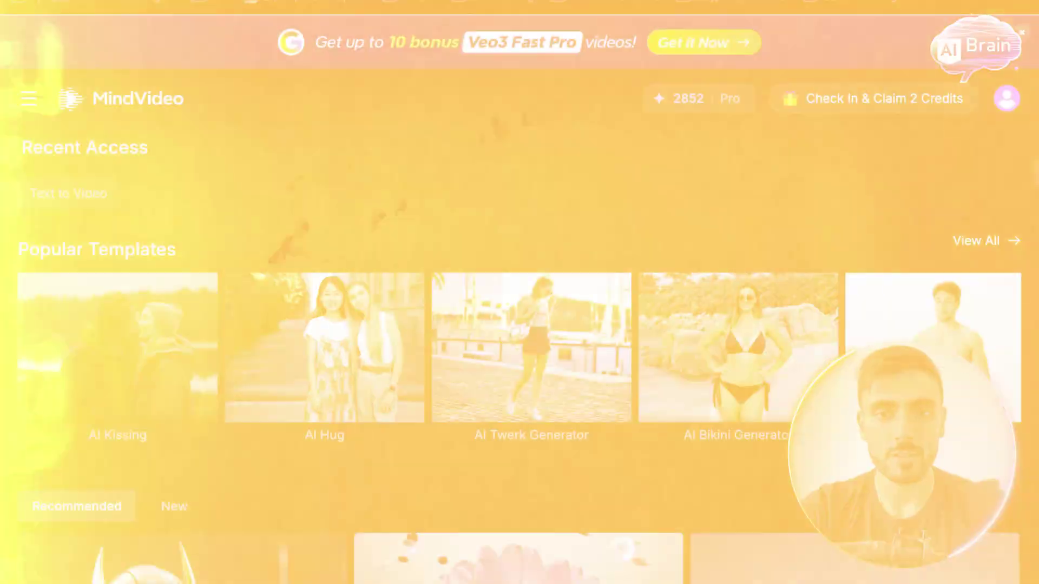
{"action": "scroll", "coordinate": [519, 352], "scroll_direction": "down", "scroll_amount": 6}
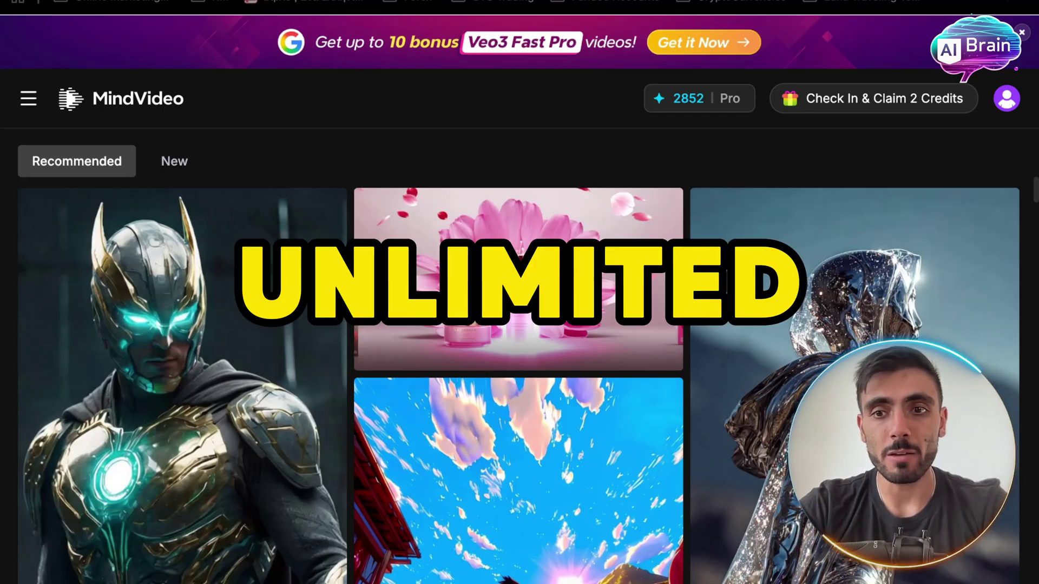
Reopen Text to Image and enter the prompt 'superhero fighting', keeping Nano Banana Free
{"action": "left_click", "coordinate": [29, 98]}
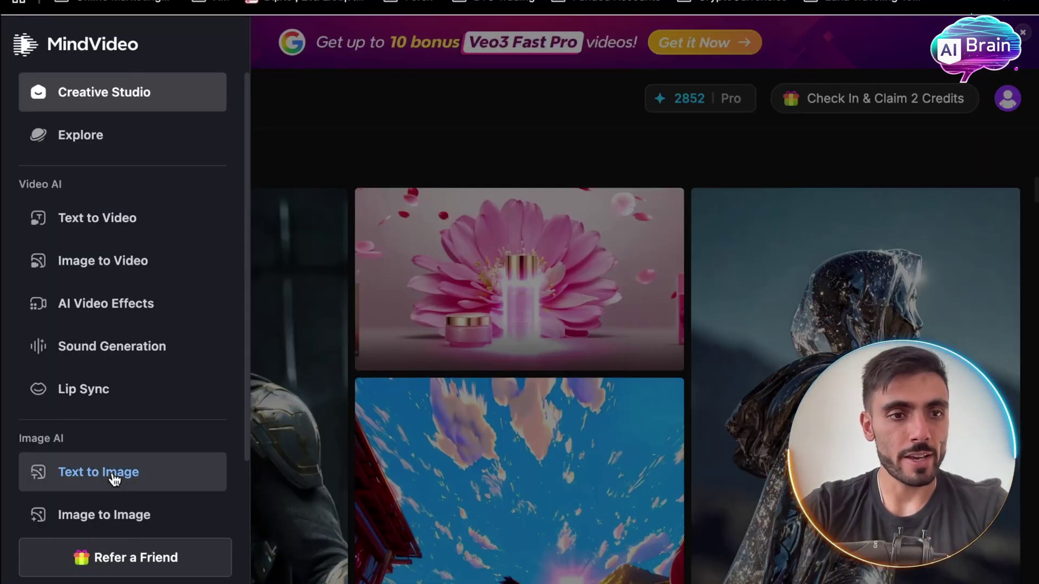
{"action": "left_click", "coordinate": [112, 473]}
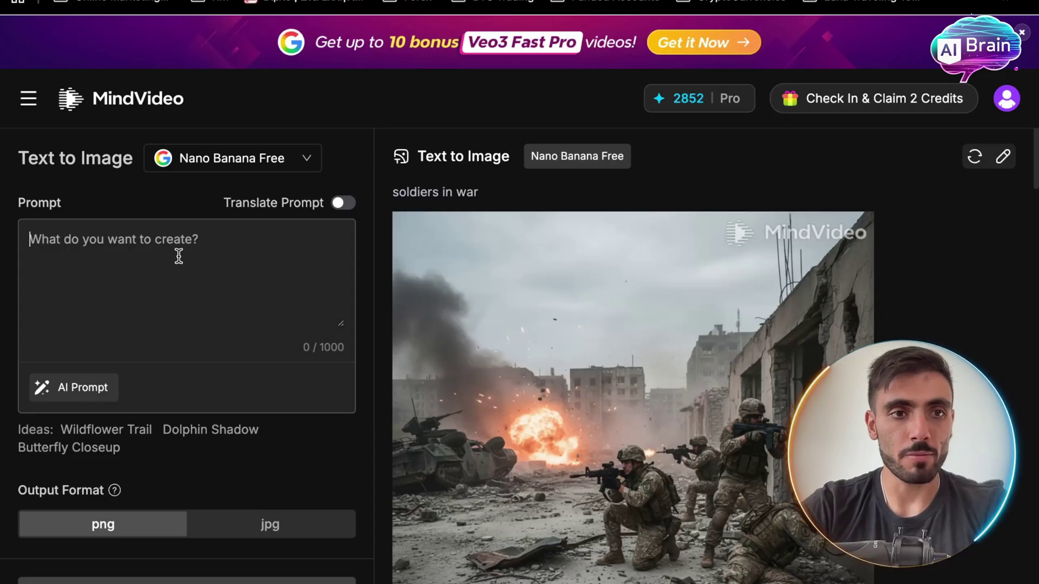
{"action": "type", "text": "superhero fighting"}
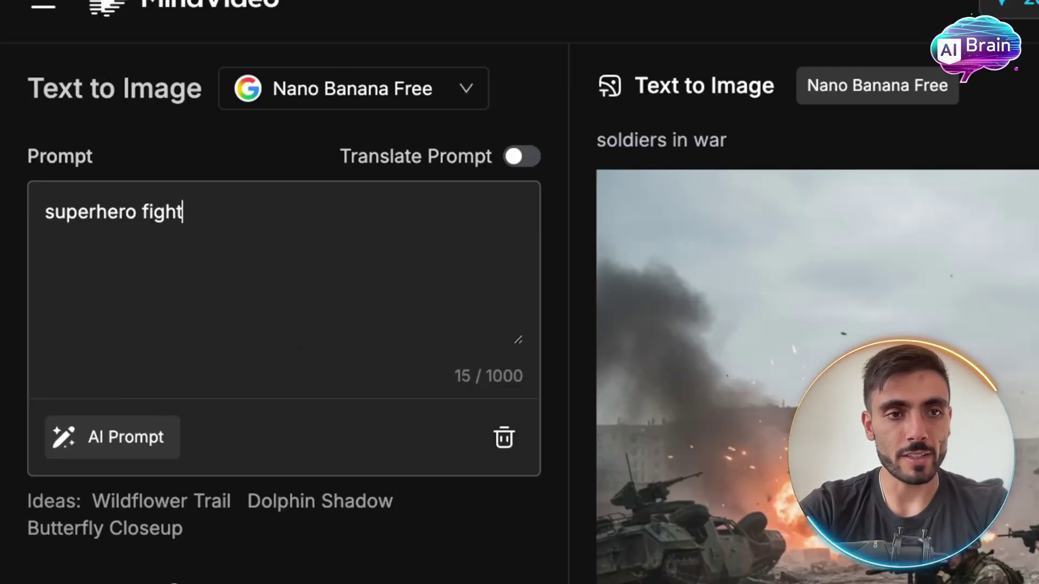
{"action": "left_click", "coordinate": [355, 108]}
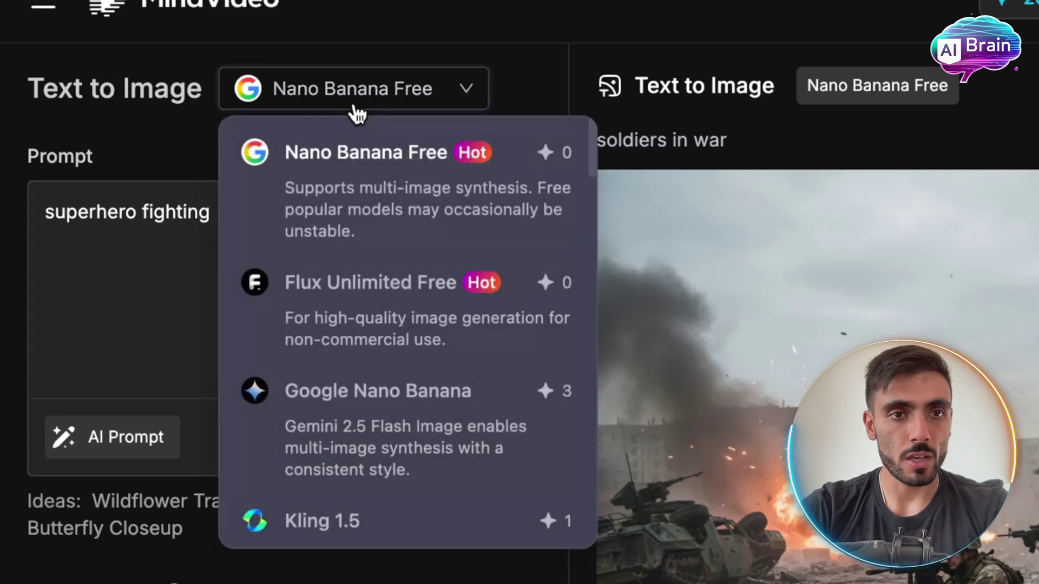
{"action": "left_click", "coordinate": [372, 153]}
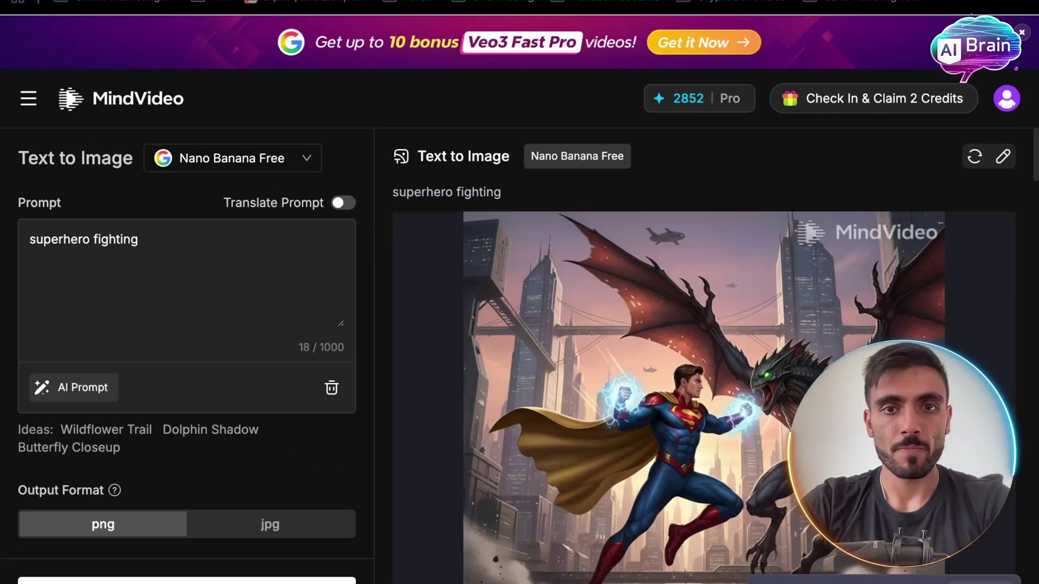
{"action": "scroll", "coordinate": [729, 417], "scroll_direction": "down", "scroll_amount": 3}
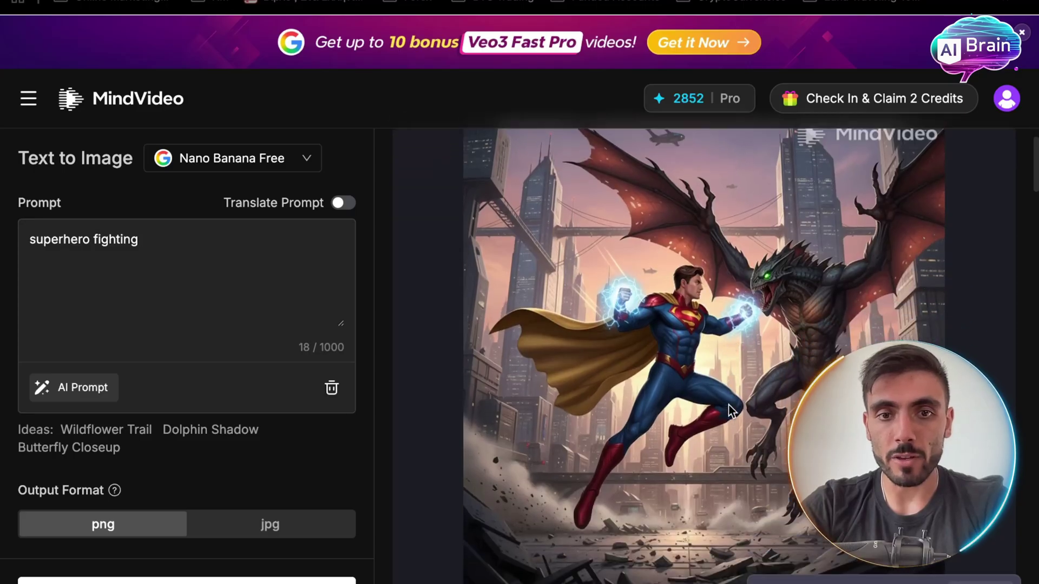
{"action": "scroll", "coordinate": [701, 304], "scroll_direction": "up", "scroll_amount": 1}
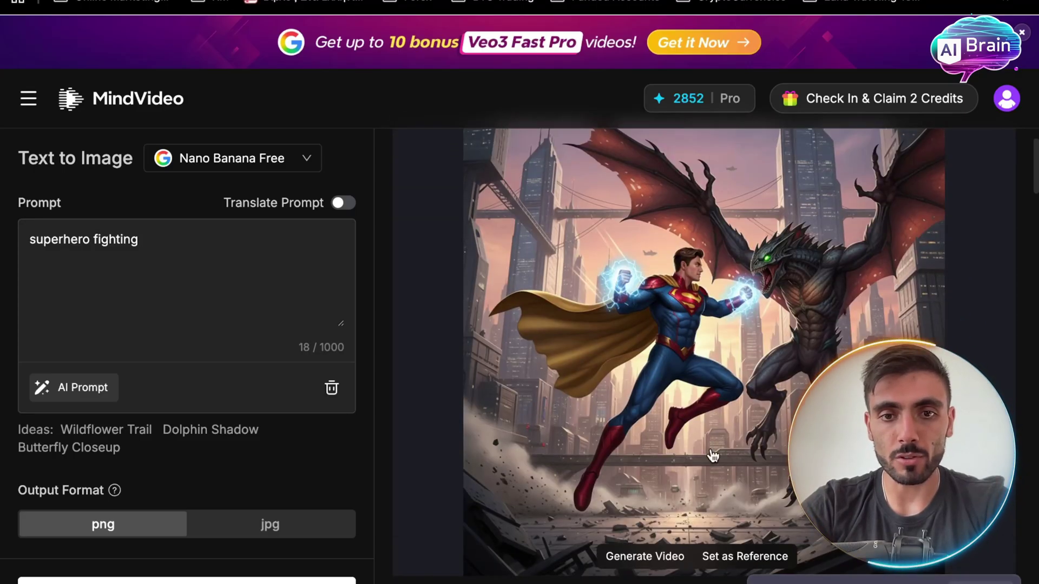
Generate 'heroes fighting together' using the superhero image as the reference
{"action": "left_click", "coordinate": [716, 557]}
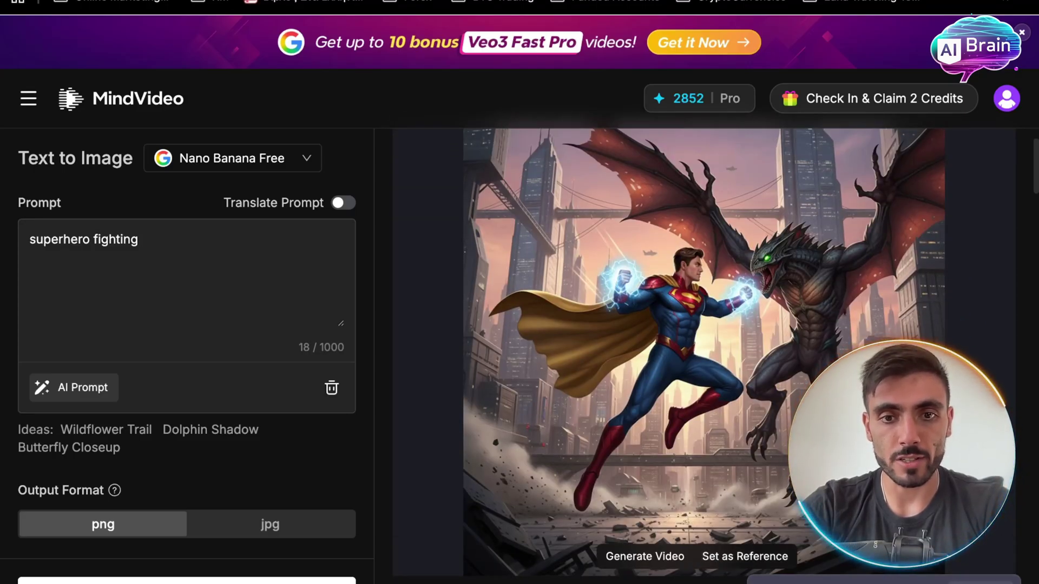
{"action": "scroll", "coordinate": [285, 322], "scroll_direction": "down", "scroll_amount": 2}
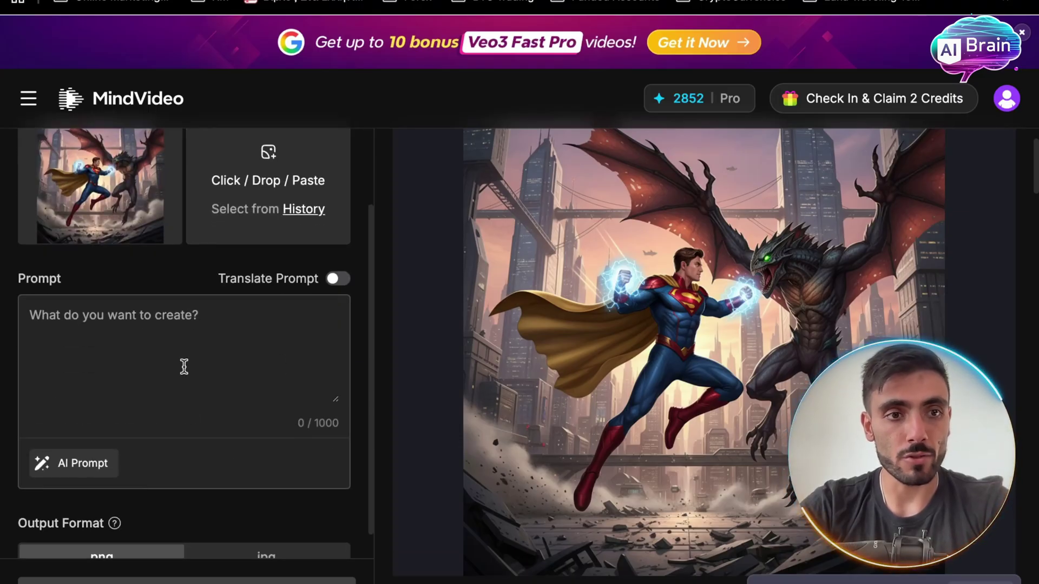
{"action": "type", "text": "heroes fighting together"}
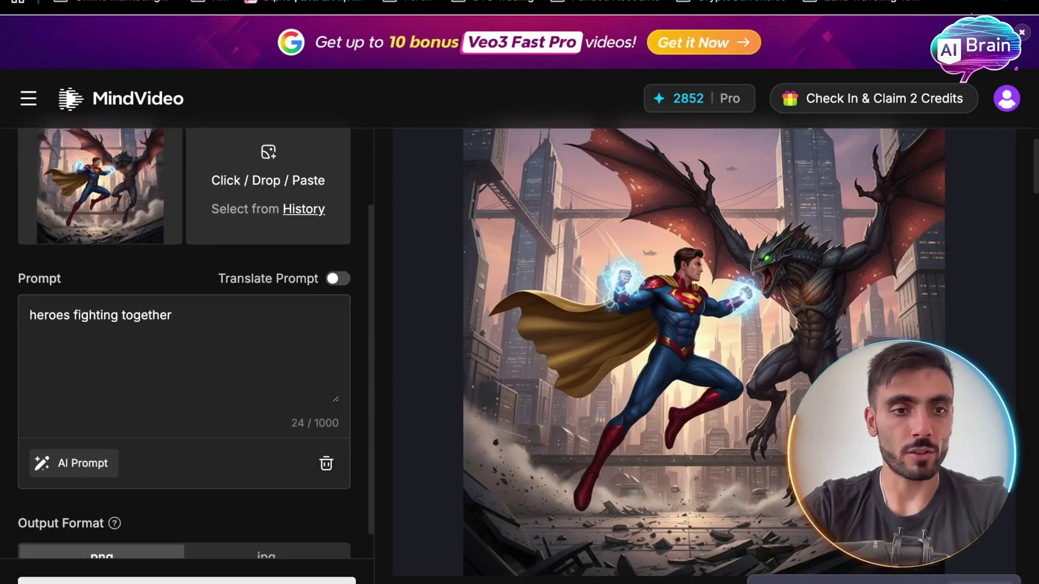
{"action": "left_click", "coordinate": [169, 579]}
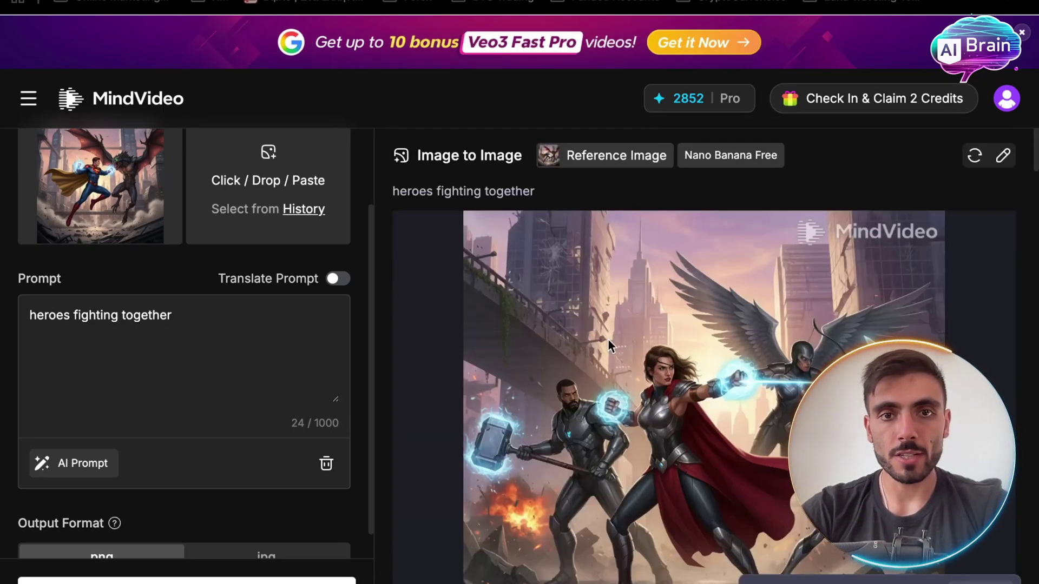
View the generated heroes image full-size, then close the viewer
{"action": "scroll", "coordinate": [732, 340], "scroll_direction": "down", "scroll_amount": 5}
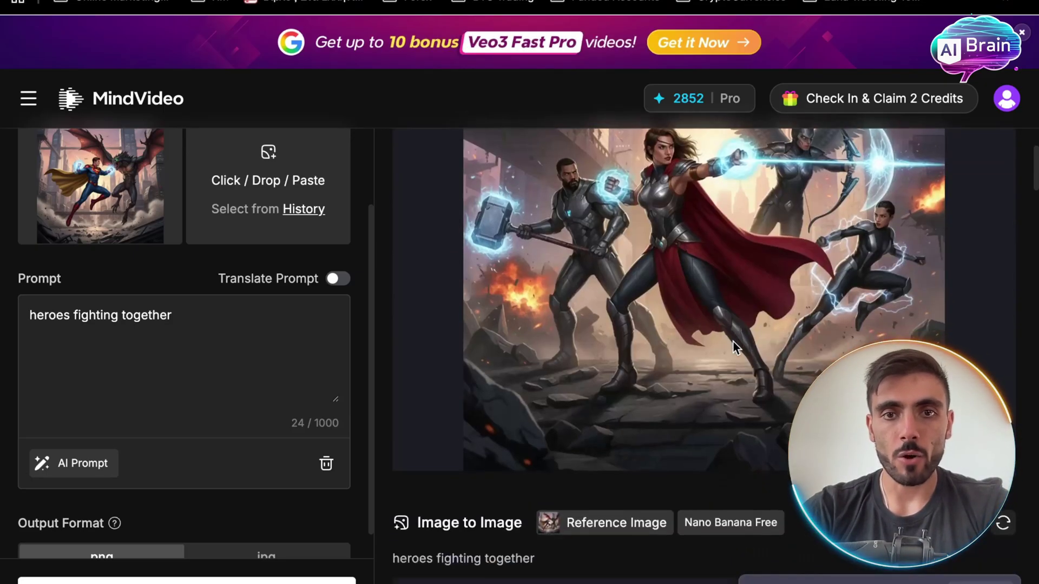
{"action": "left_click", "coordinate": [678, 353]}
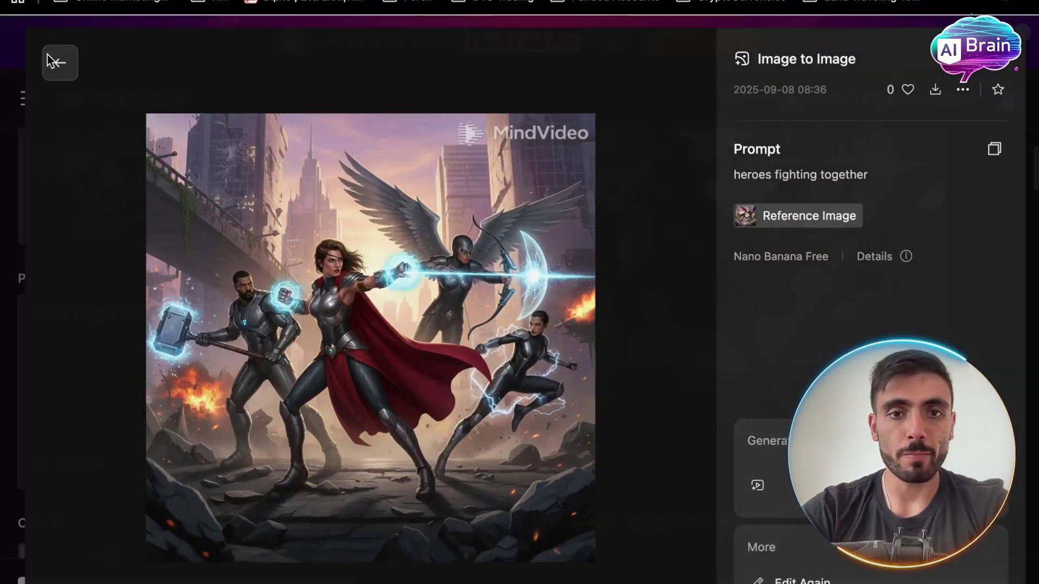
{"action": "left_click", "coordinate": [51, 61]}
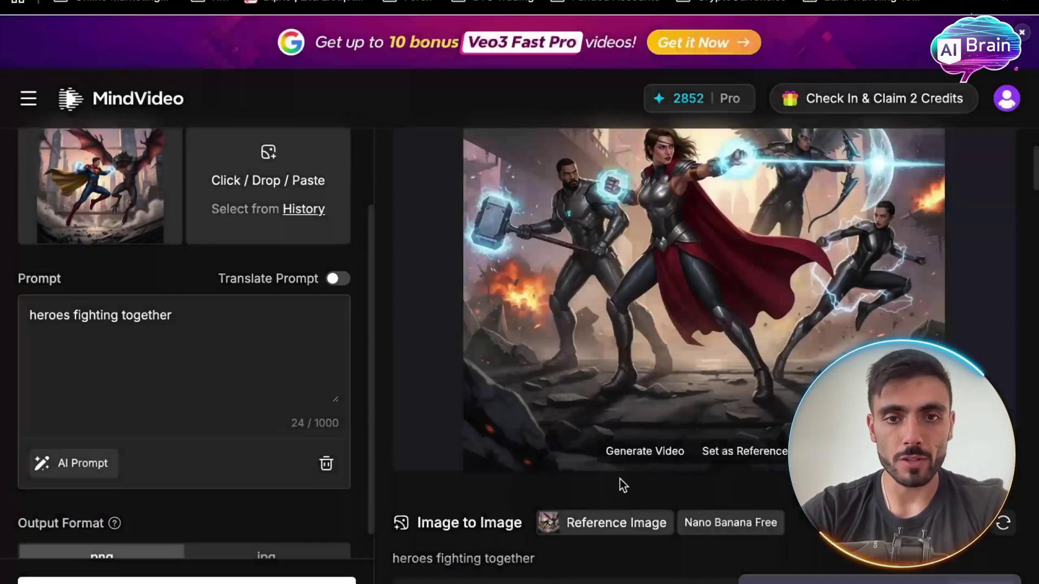
Make a 5-second Seedance 1.0 Pro video 'superheroes fighting evil aliens' from the heroes image and play it
{"action": "left_click", "coordinate": [661, 458]}
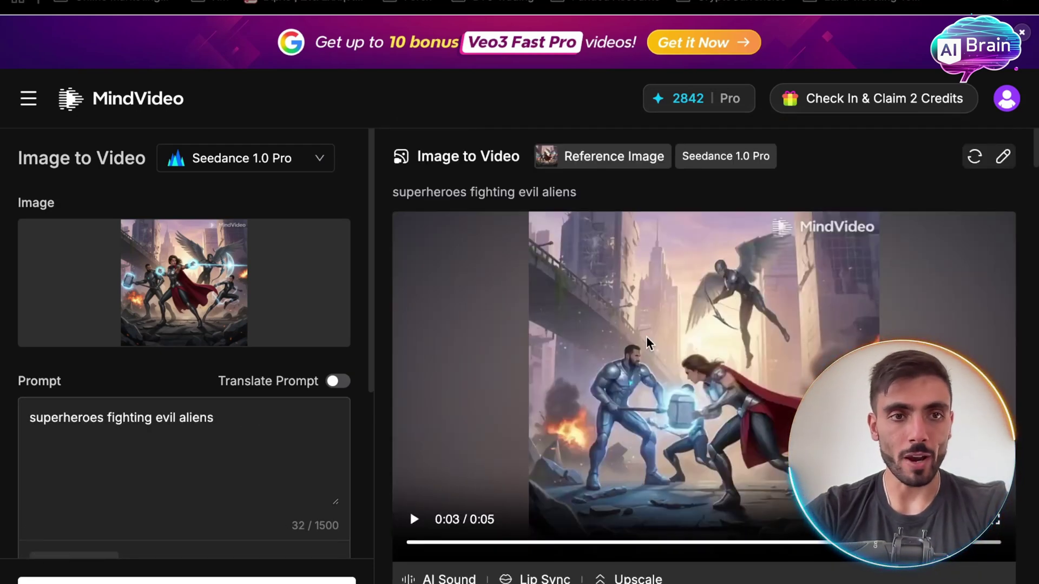
{"action": "scroll", "coordinate": [650, 343], "scroll_direction": "down", "scroll_amount": 1}
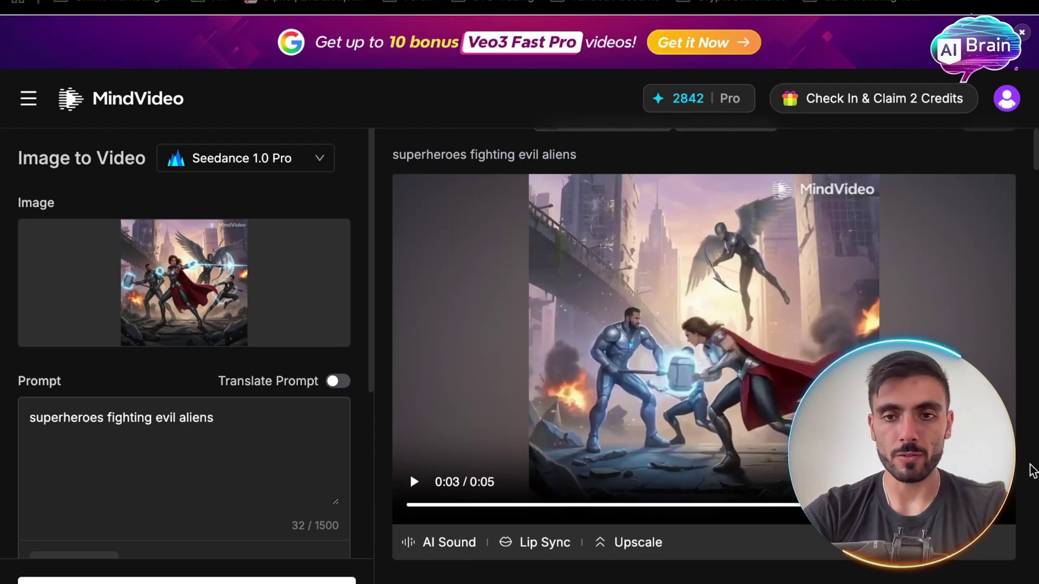
{"action": "left_click", "coordinate": [414, 481]}
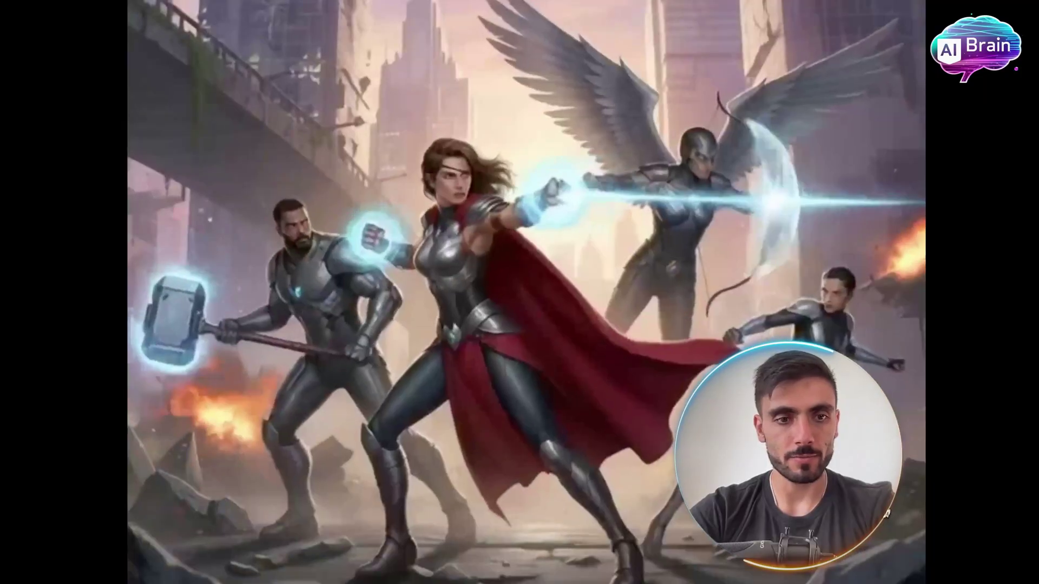